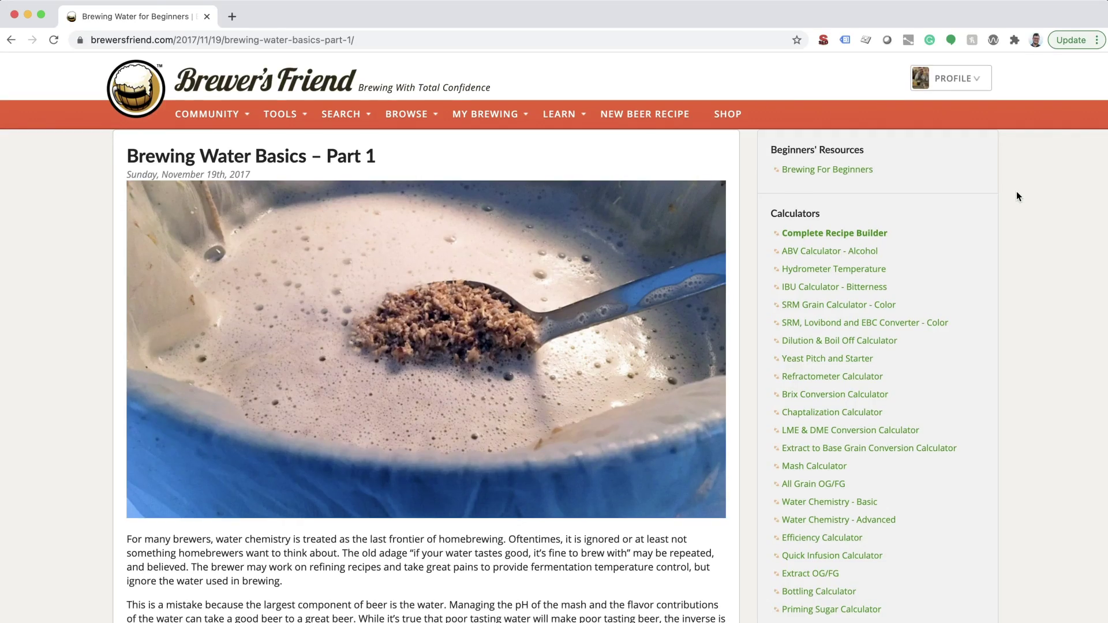
- Scroll the Brewing Water Basics article down to the mineral ions and Brewing Salts sections
scroll(1016, 192, "down", 10)
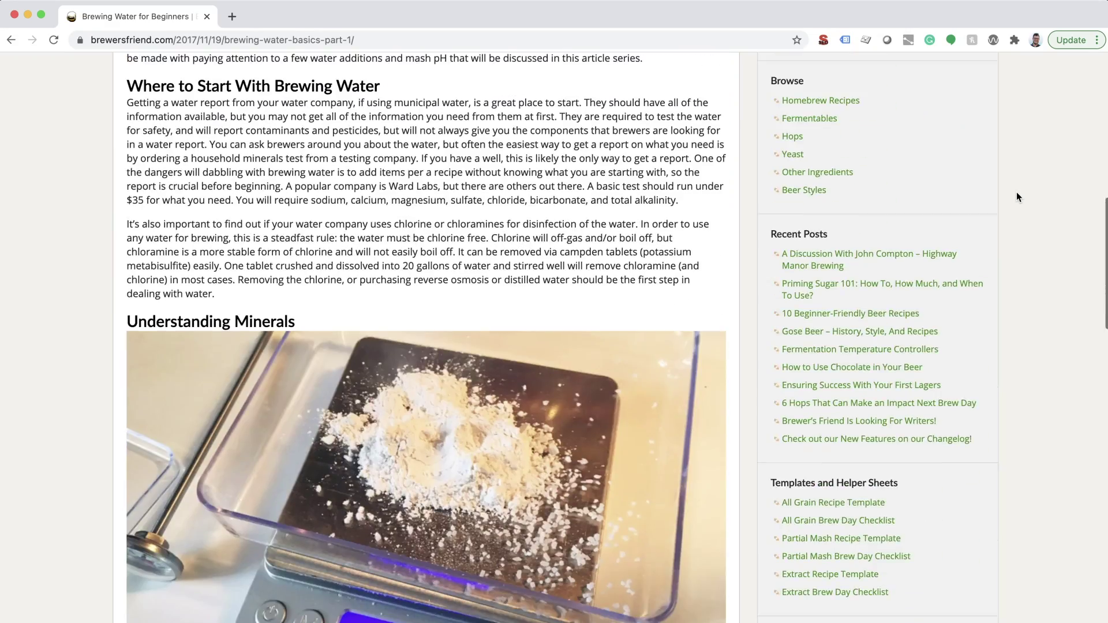
scroll(1016, 191, "down", 15)
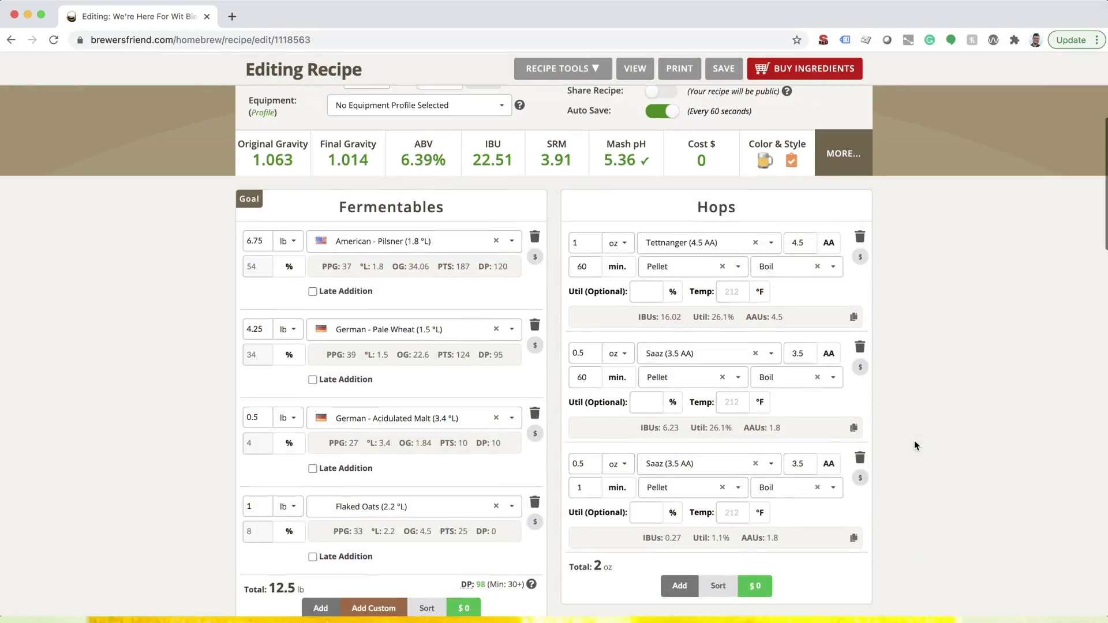
- Share the Wit Bier recipe publicly and fill a new water profile with saved Ward Labs ion values
scroll(914, 443, "up", 5)
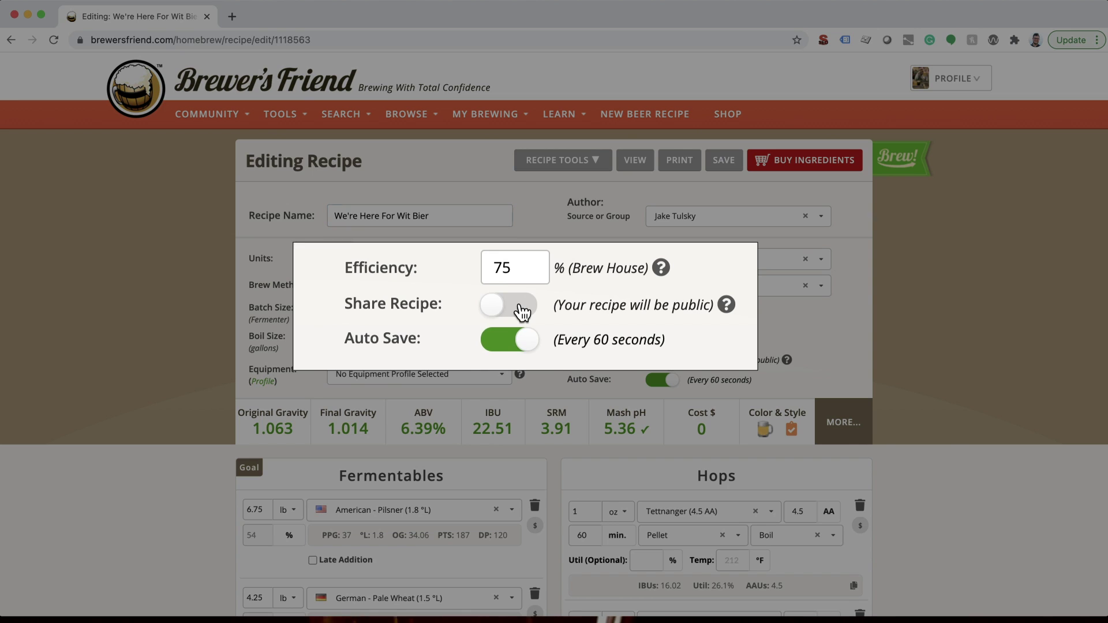
left_click(523, 312)
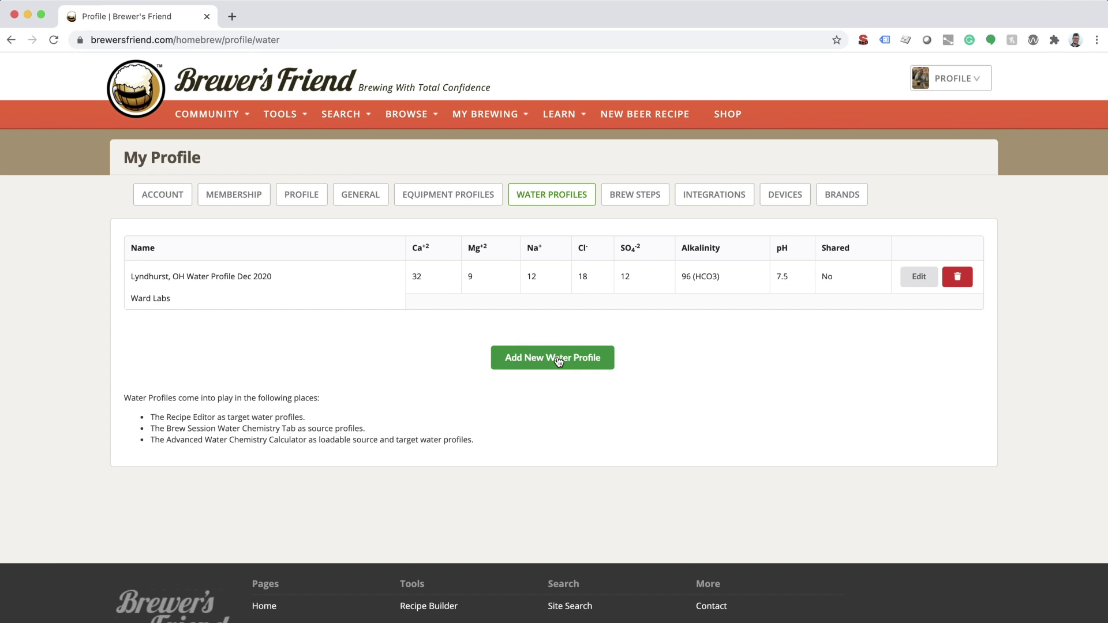
left_click(557, 361)
left_click(450, 302)
key("Down")
key("Return")
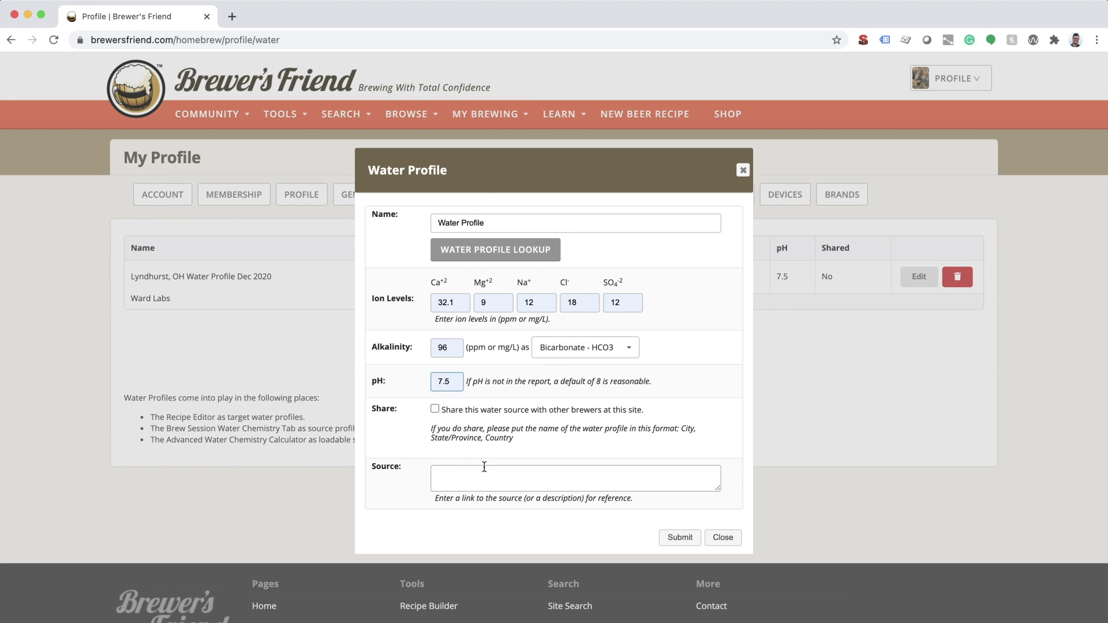
- Describe the water source as 'Water profile from Ward Labs'
left_click(434, 477)
type("Water profile from Ward Labs")
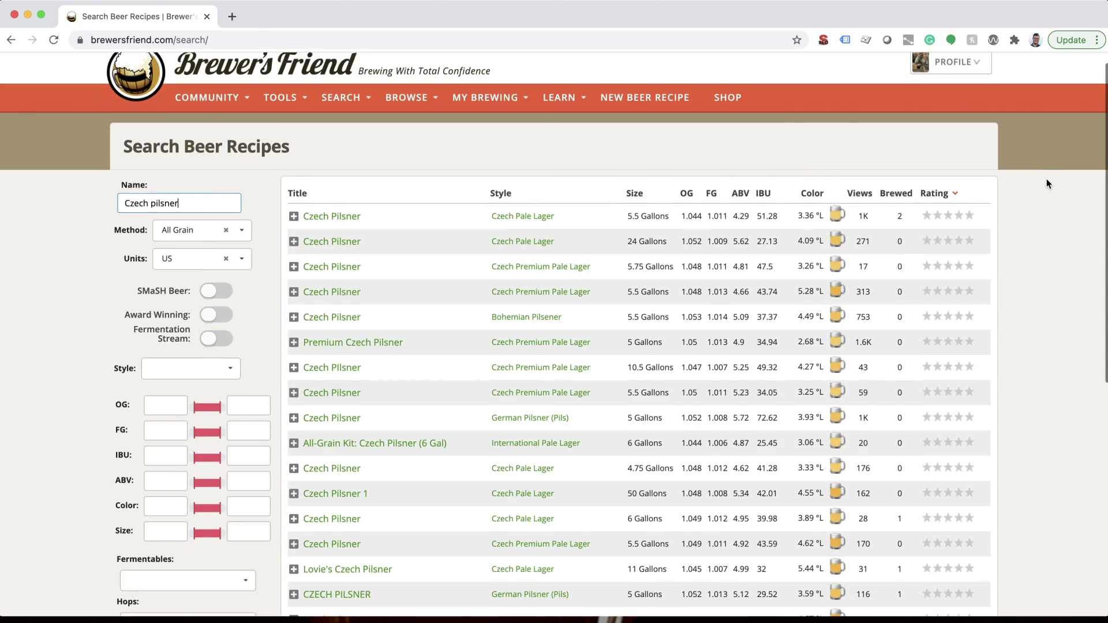
scroll(1047, 179, "down", 3)
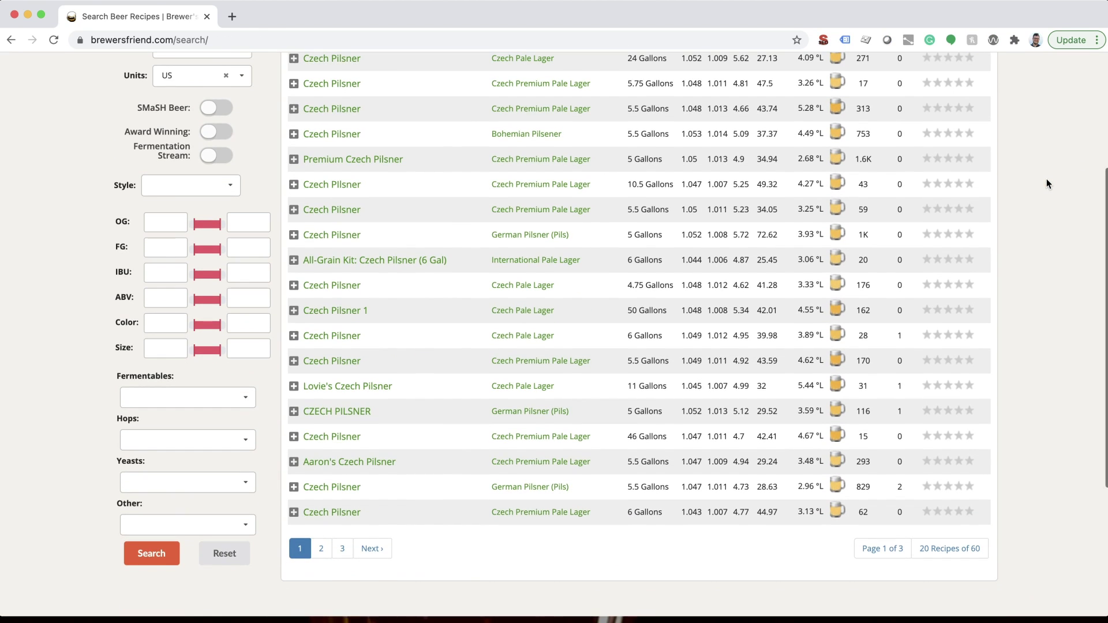
- Open the Czech Pilsner recipe and scroll down to its Target Water Profile
left_click(325, 488)
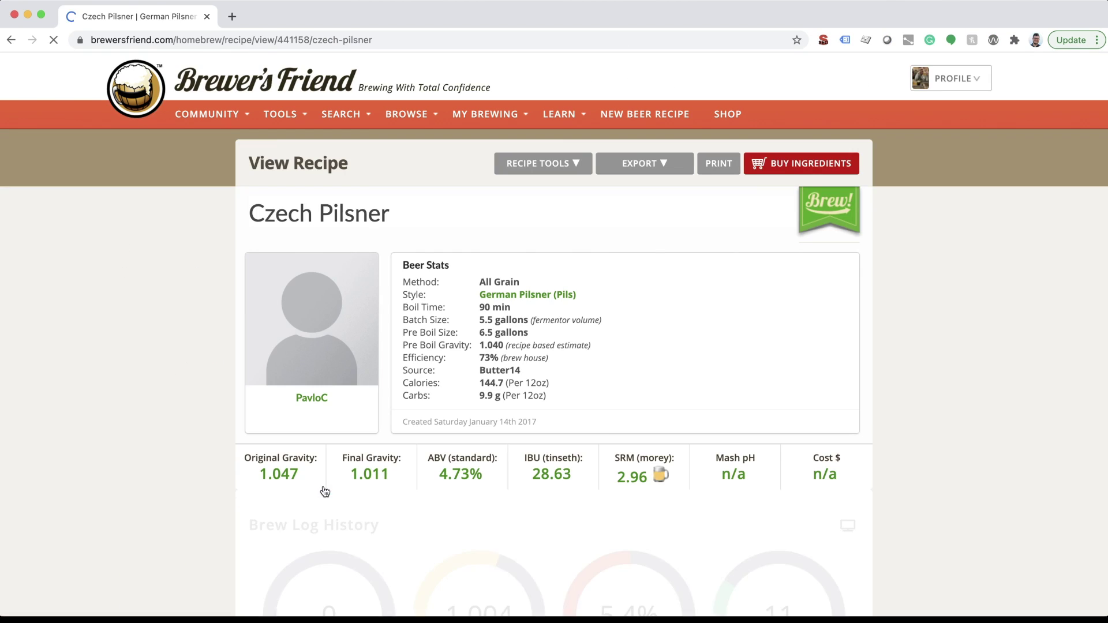
scroll(254, 375, "down", 4)
scroll(254, 379, "down", 15)
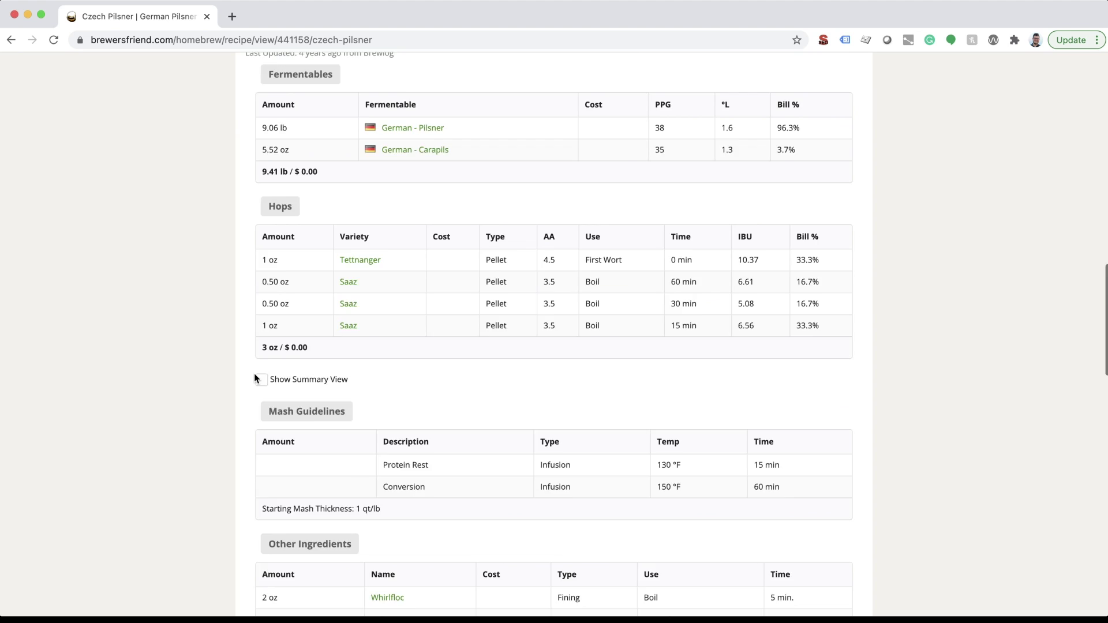
scroll(254, 372, "down", 2)
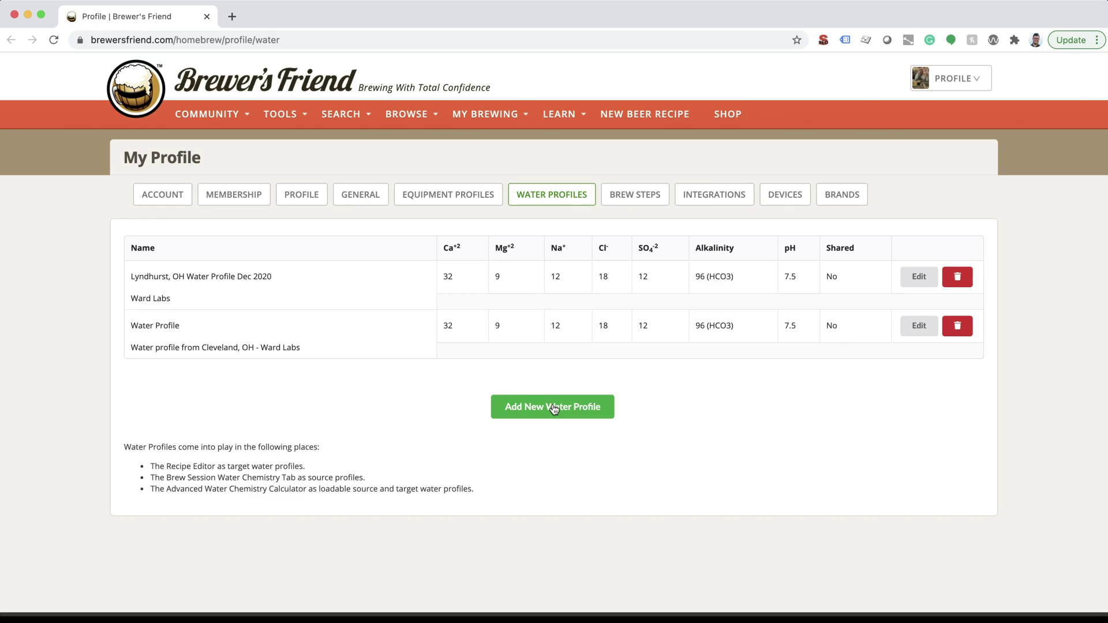
- Add a water profile named 'Distilled Water Profile' and begin entering its Ca+2 level
left_click(555, 408)
left_click(470, 203)
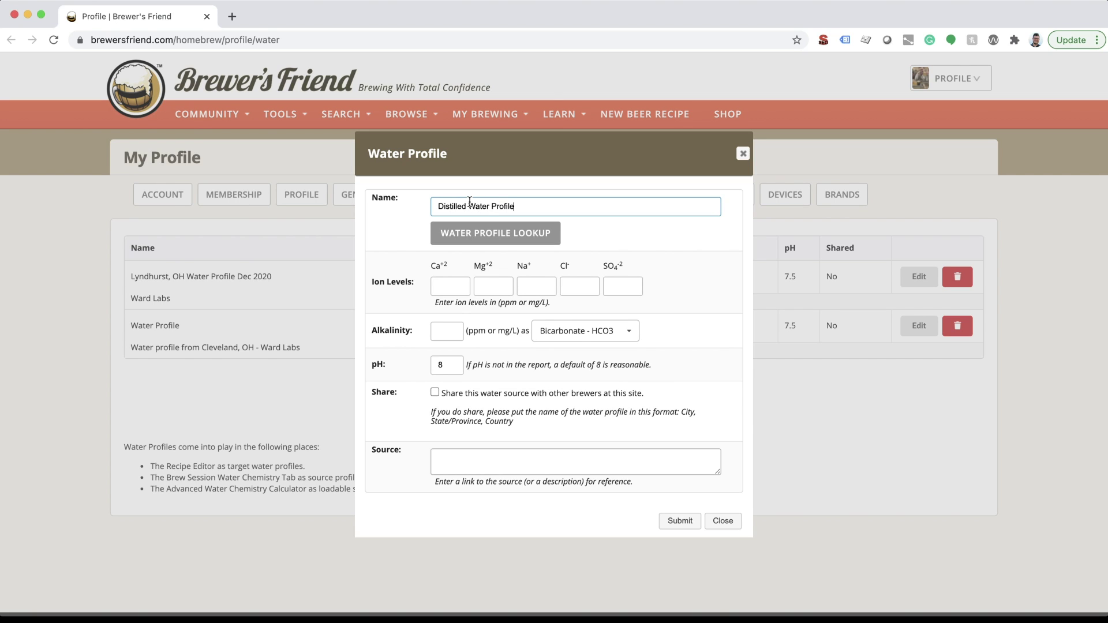
left_click(445, 288)
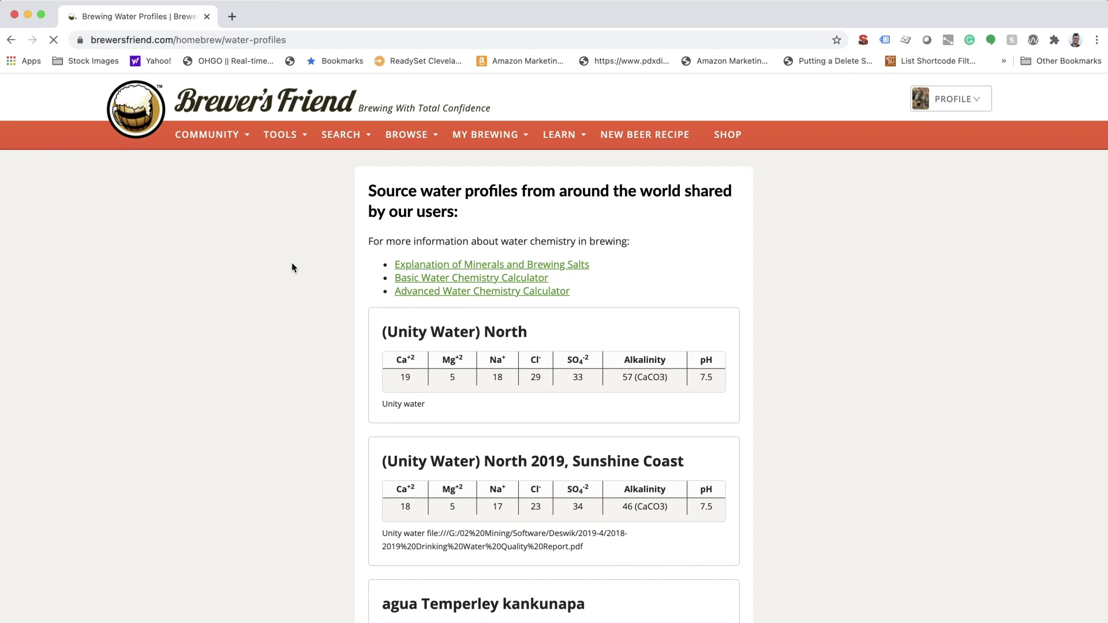
- Browse the community water profiles, then check saved profiles in the calculator's Target Water list
scroll(292, 267, "down", 2)
scroll(292, 267, "down", 5)
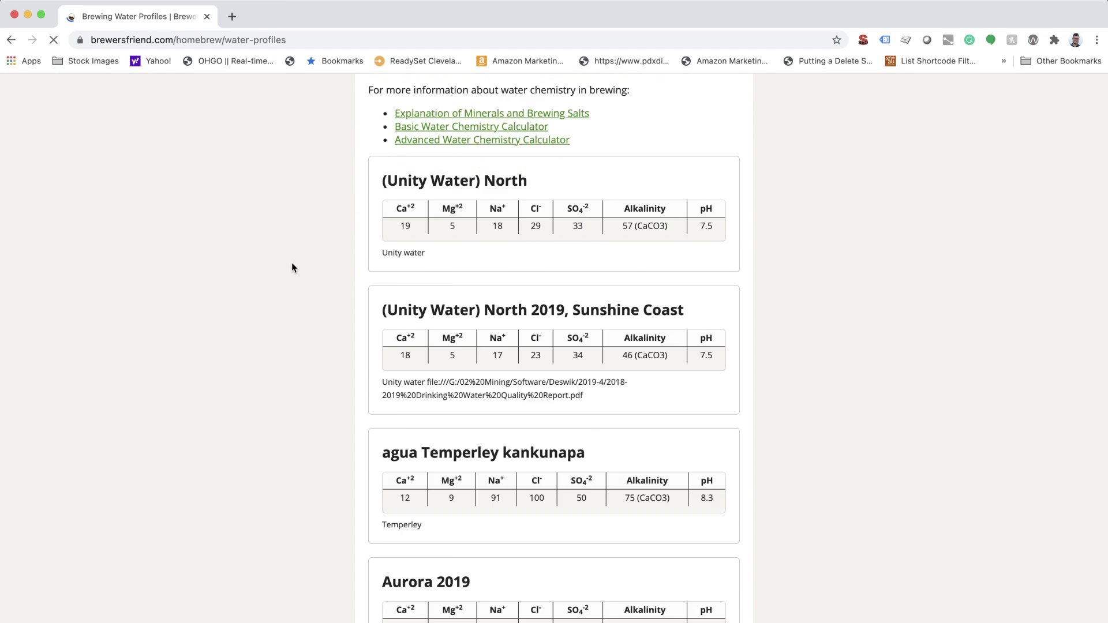
scroll(292, 267, "down", 9)
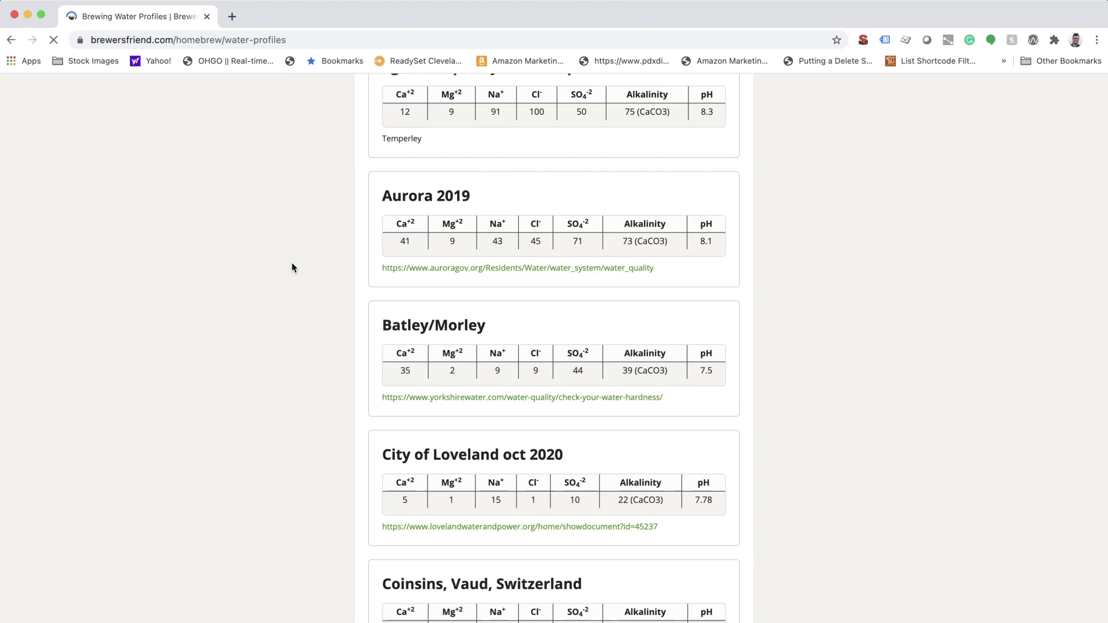
scroll(292, 267, "down", 5)
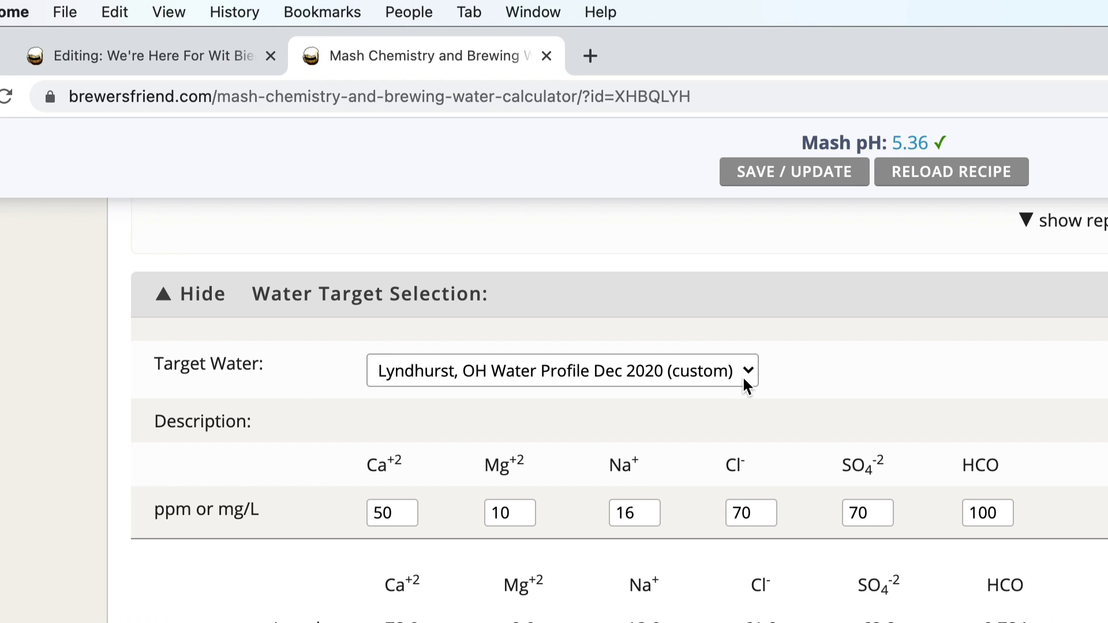
left_click(746, 386)
scroll(747, 375, "up", 3)
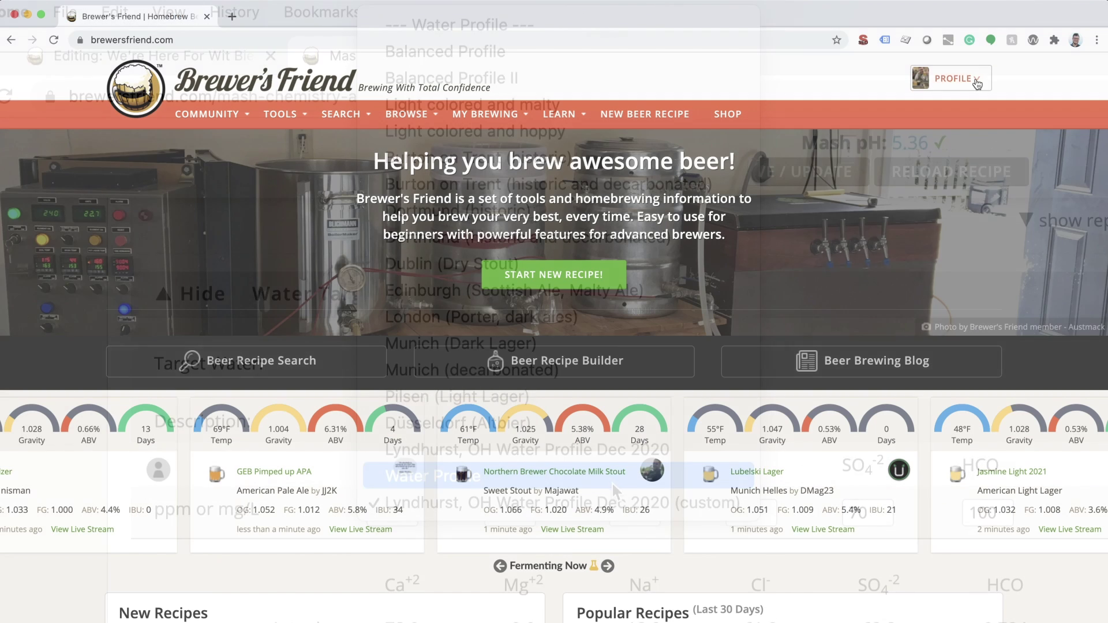
- Visit the account's Water Profiles, then scroll the Wit Bier recipe editor to its Water Calculator
left_click(975, 82)
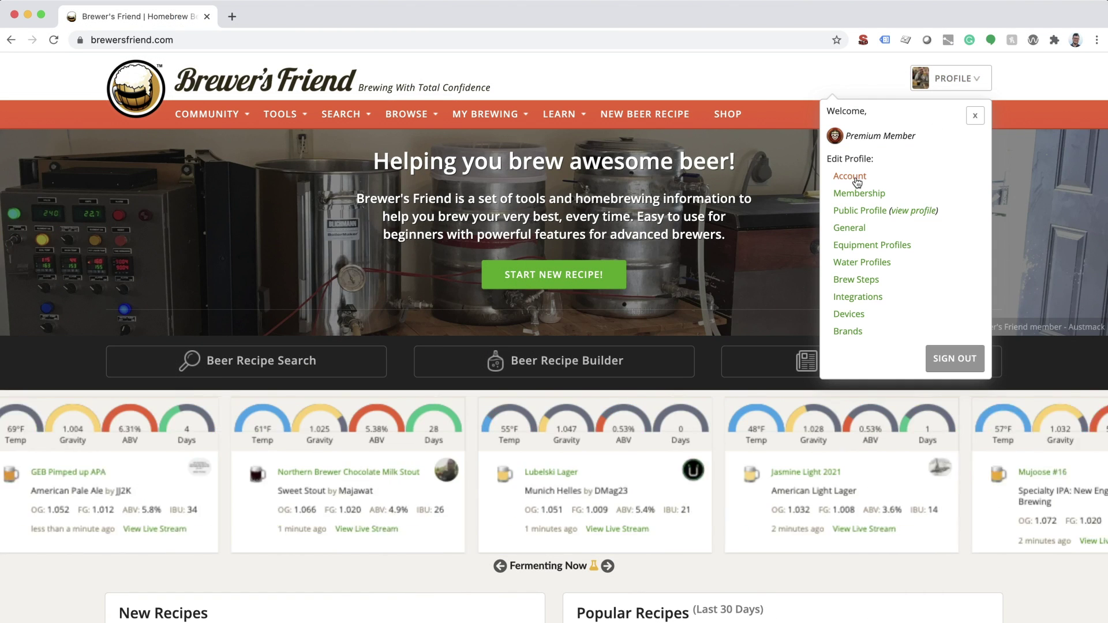
left_click(859, 179)
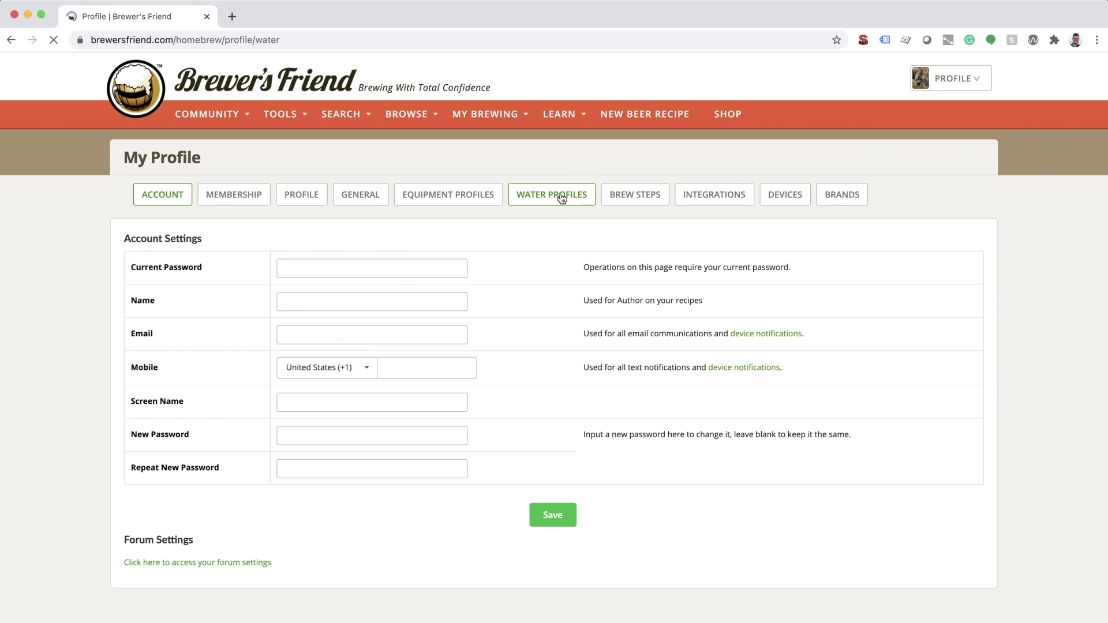
left_click(558, 359)
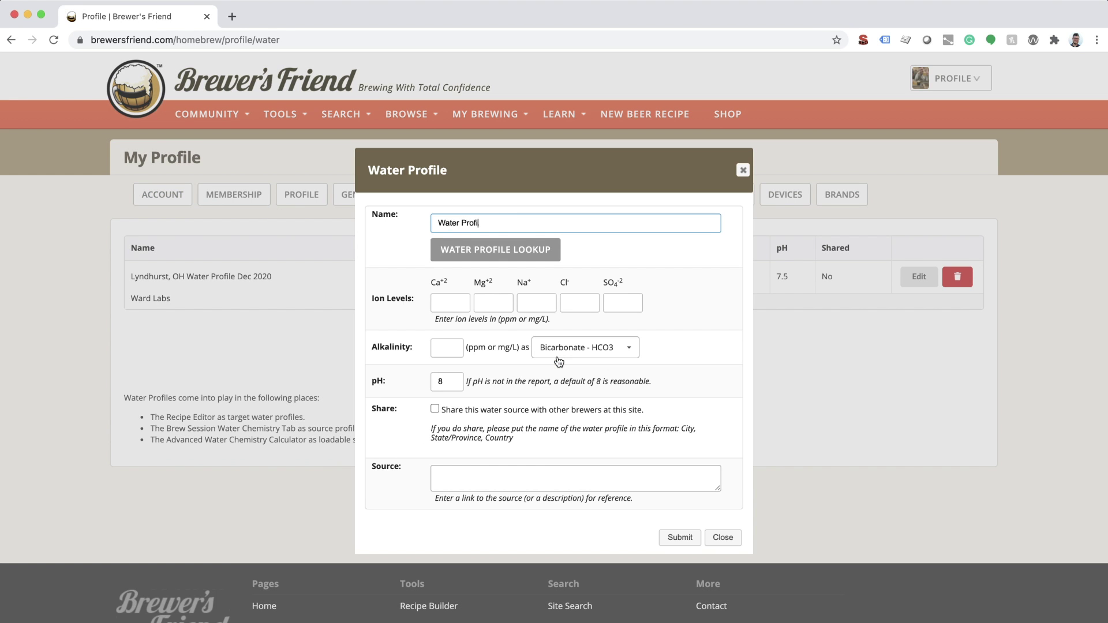
left_click(682, 310)
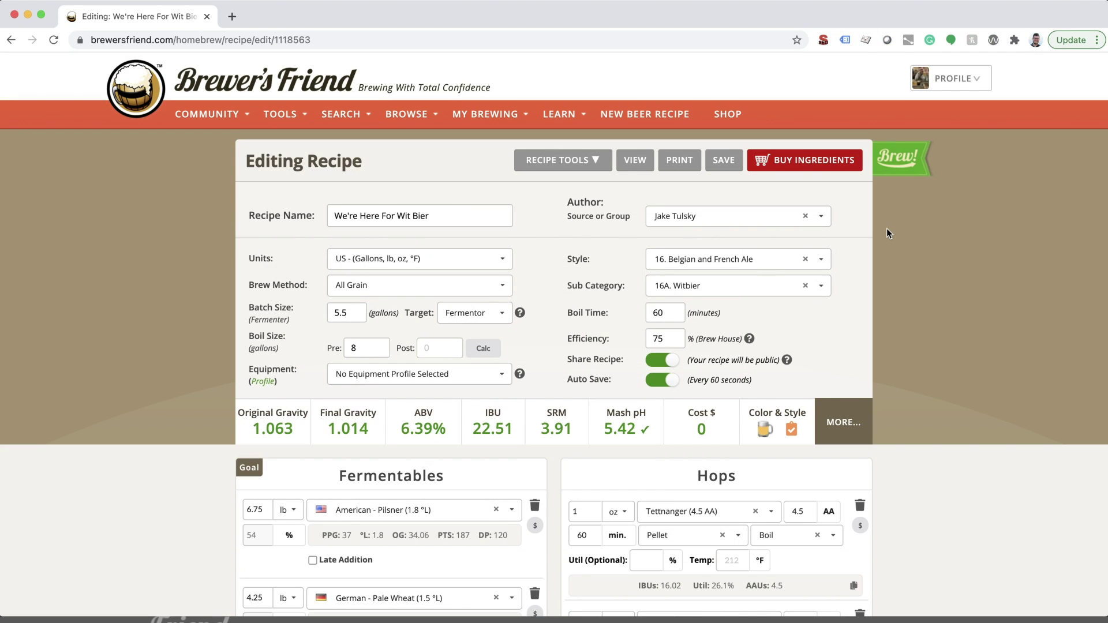
scroll(886, 227, "down", 10)
scroll(886, 227, "down", 8)
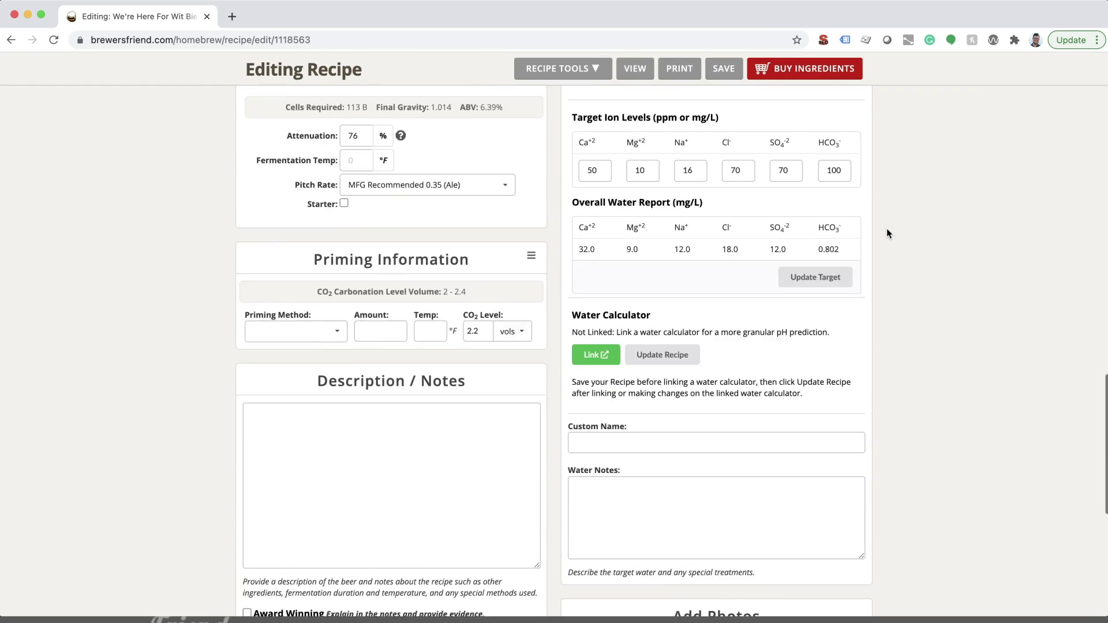
- Load the recipe's linked water calculator and review its water volumes, source water and grist info
left_click(599, 319)
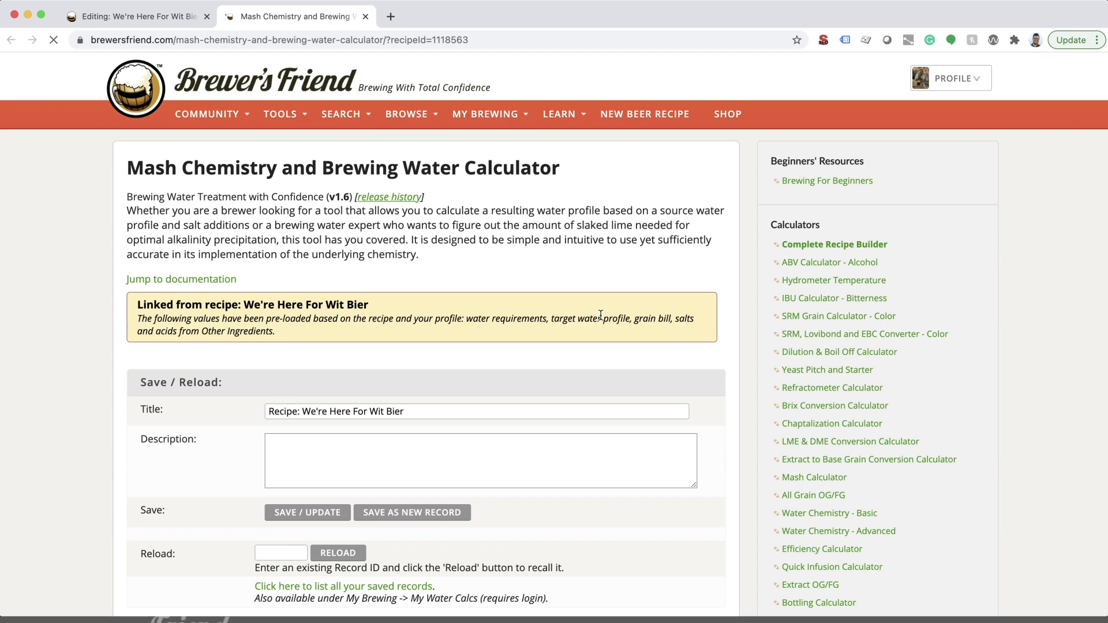
scroll(716, 301, "down", 8)
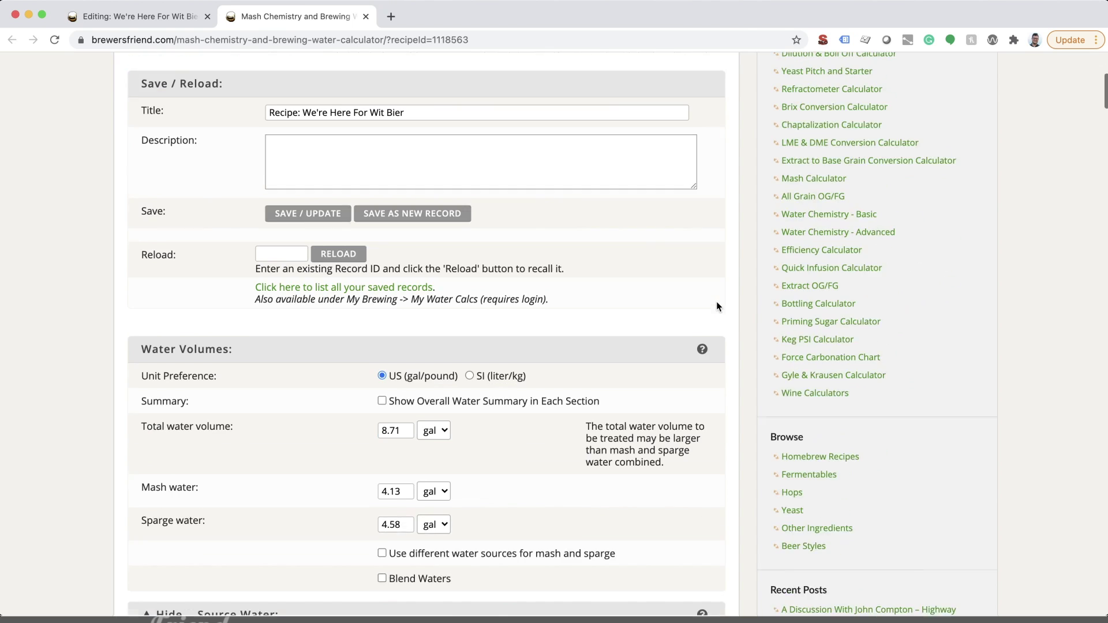
scroll(733, 302, "down", 5)
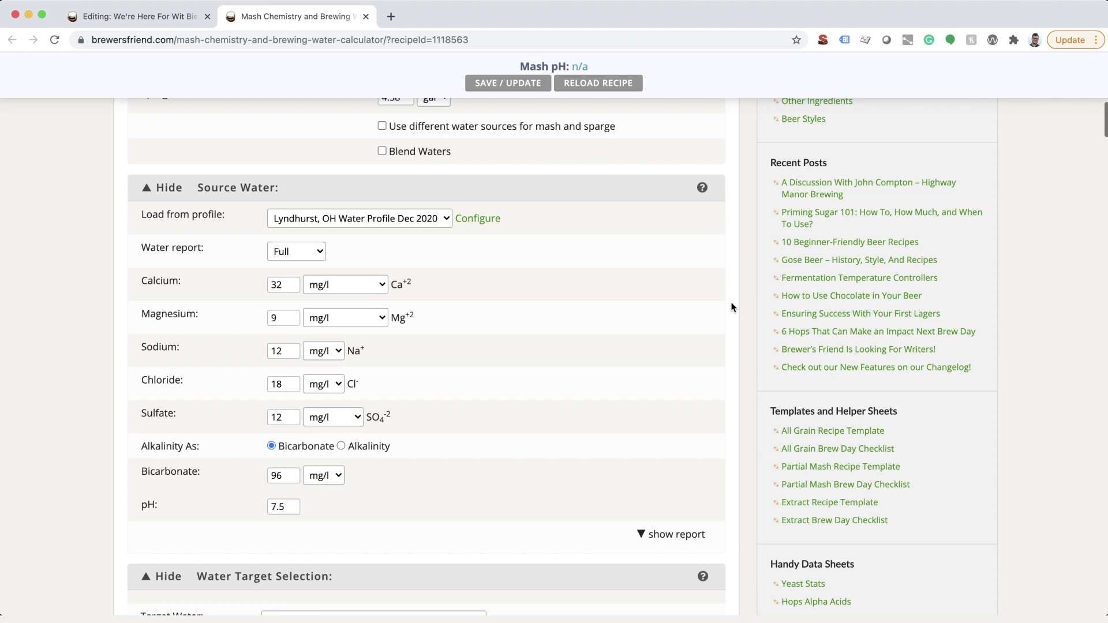
scroll(732, 307, "down", 10)
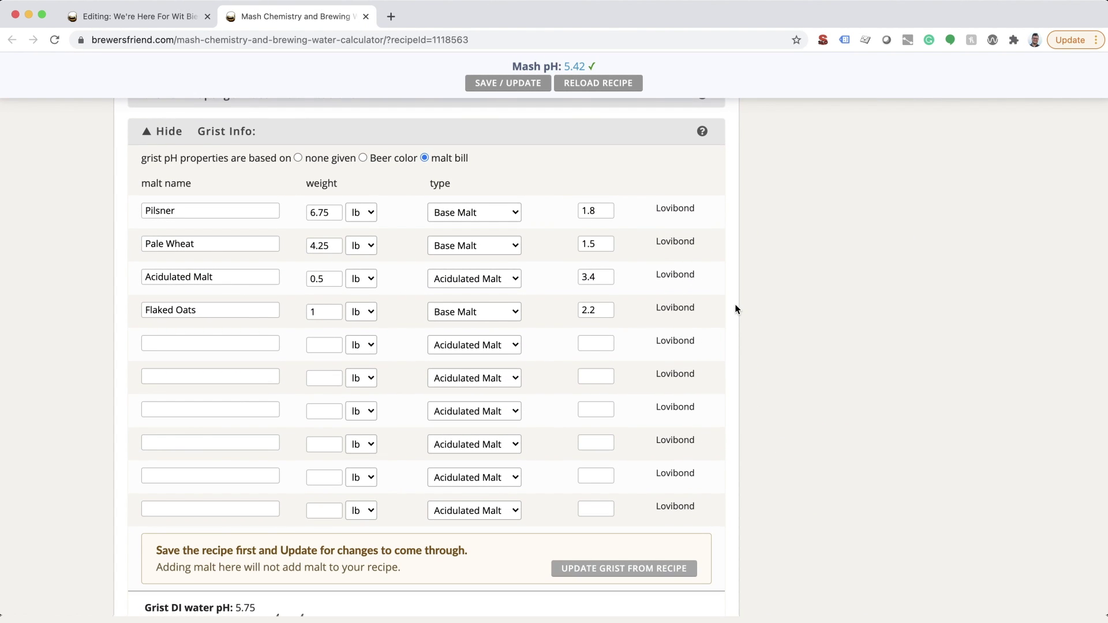
scroll(728, 310, "up", 10)
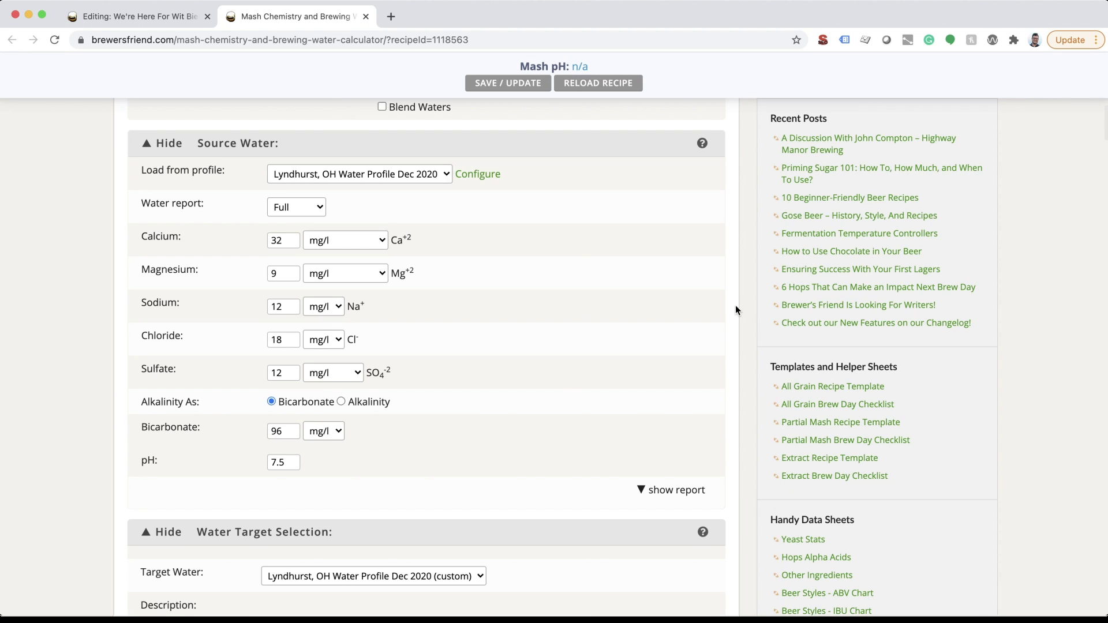
scroll(738, 305, "down", 5)
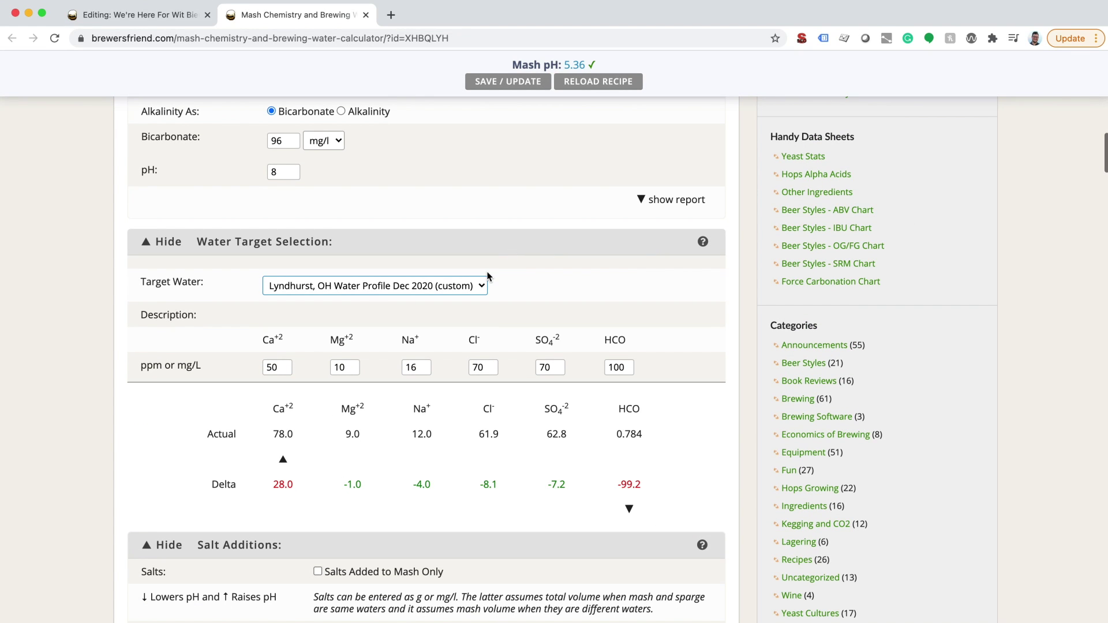
left_click(471, 285)
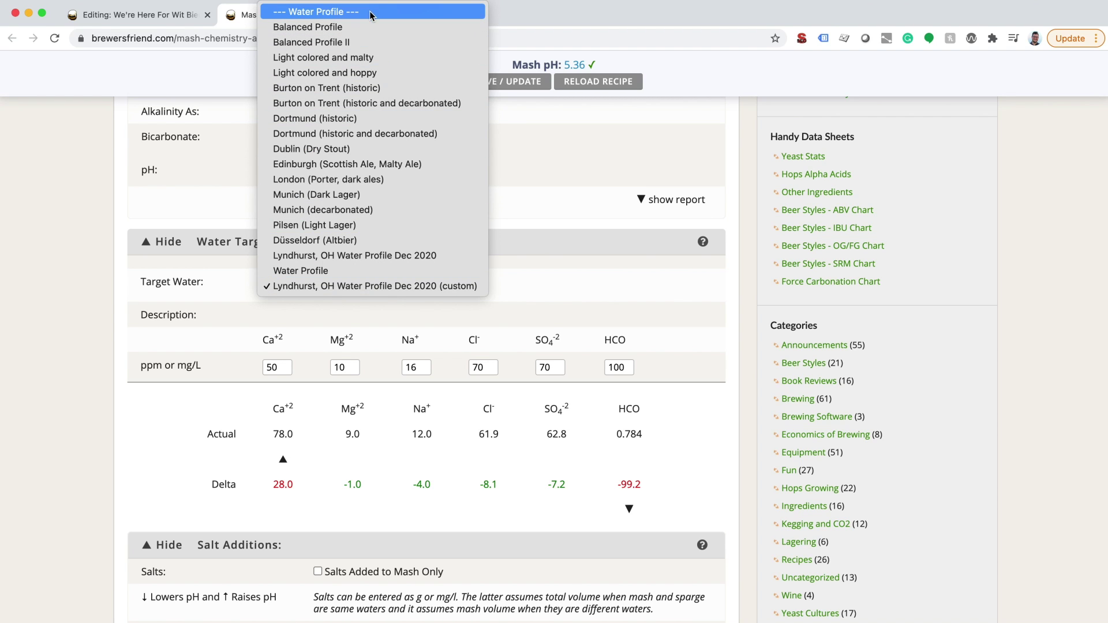
left_click(376, 179)
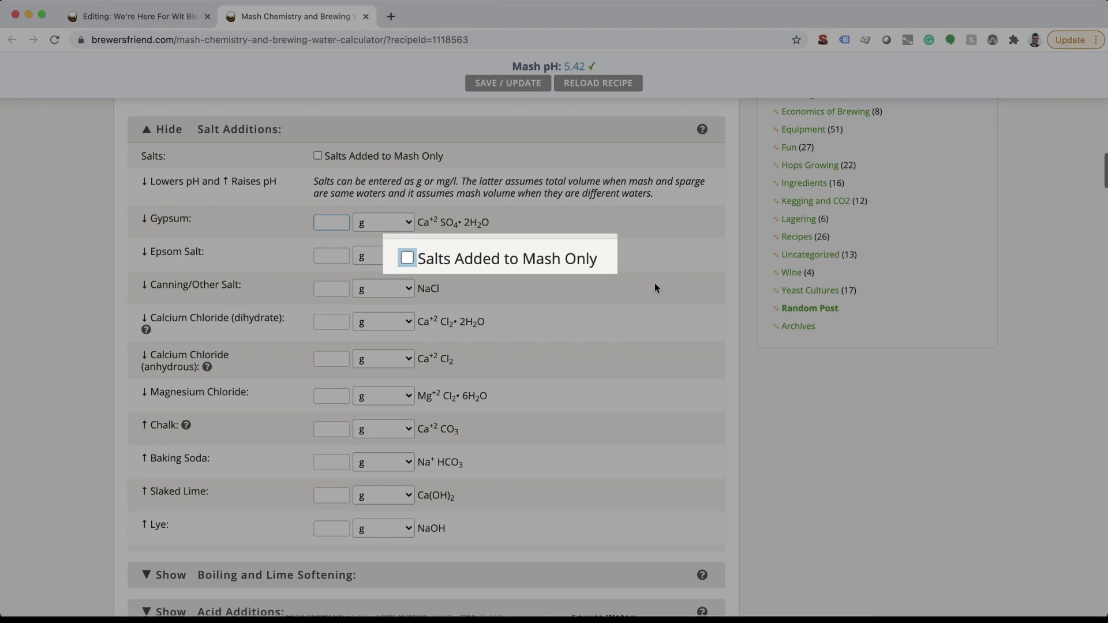
- Enter 3 g gypsum and 3 g calcium chloride (dihydrate), then check the mash report's pH 5.36
type("3")
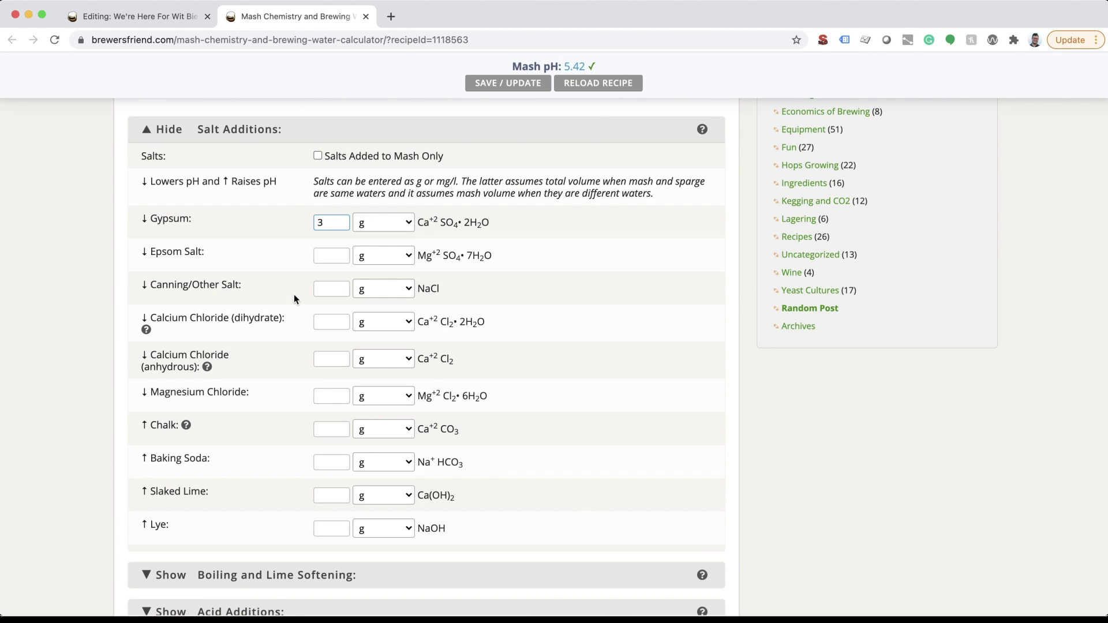
left_click(324, 322)
type("3")
left_click(643, 405)
scroll(729, 413, "down", 3)
scroll(728, 415, "down", 20)
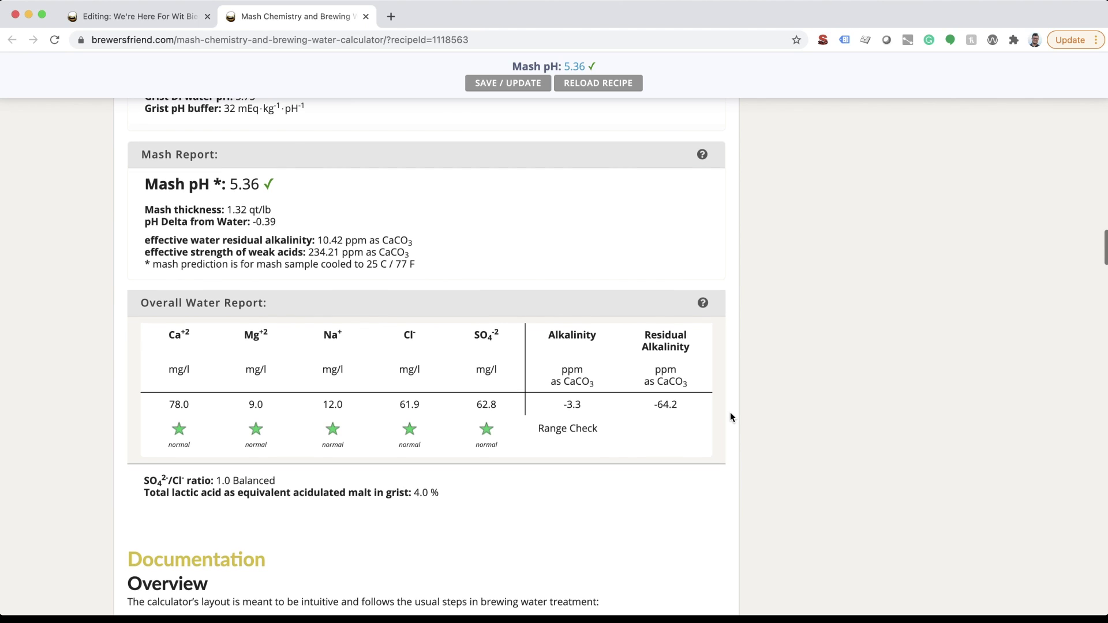
scroll(731, 416, "down", 1)
scroll(731, 417, "down", 3)
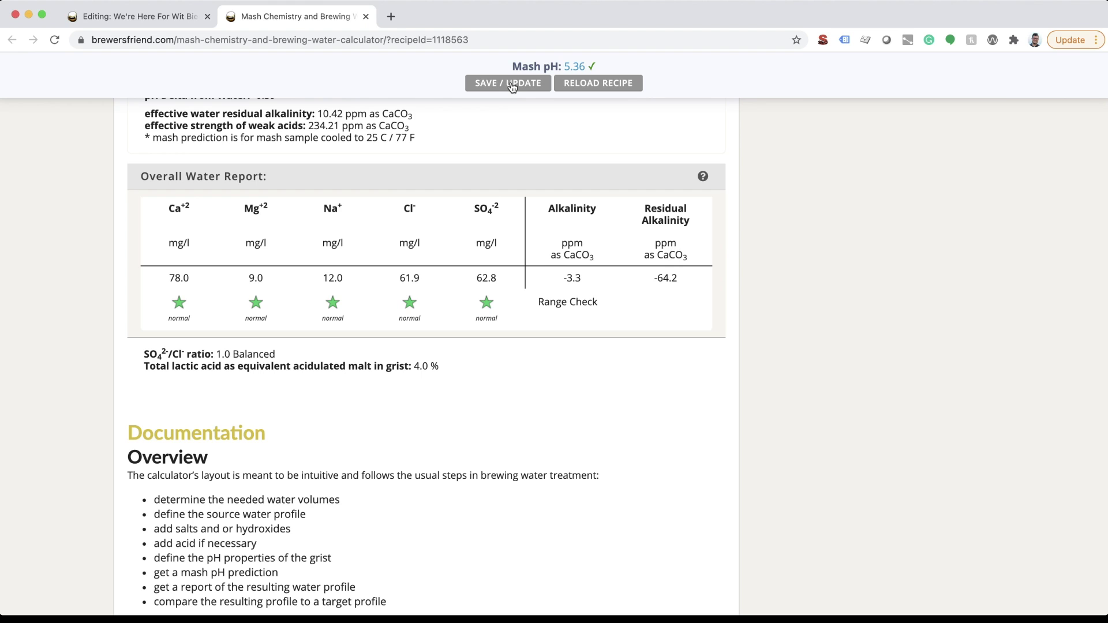
- Review the Mash Report and Overall Water Report, then save the calculation with SAVE / UPDATE
scroll(731, 416, "up", 5)
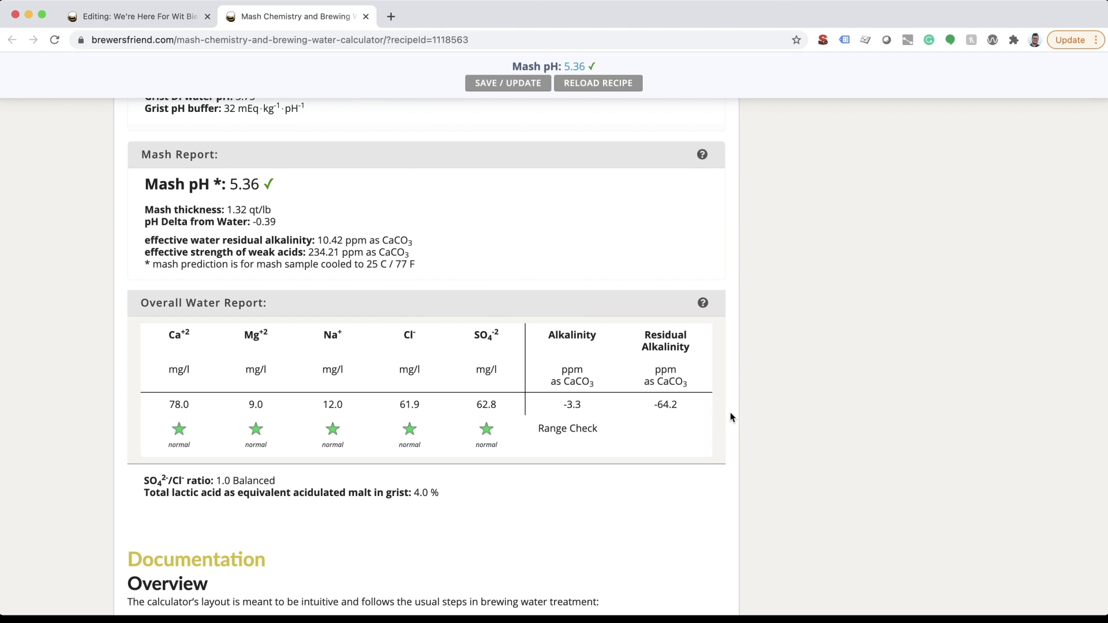
scroll(730, 414, "down", 4)
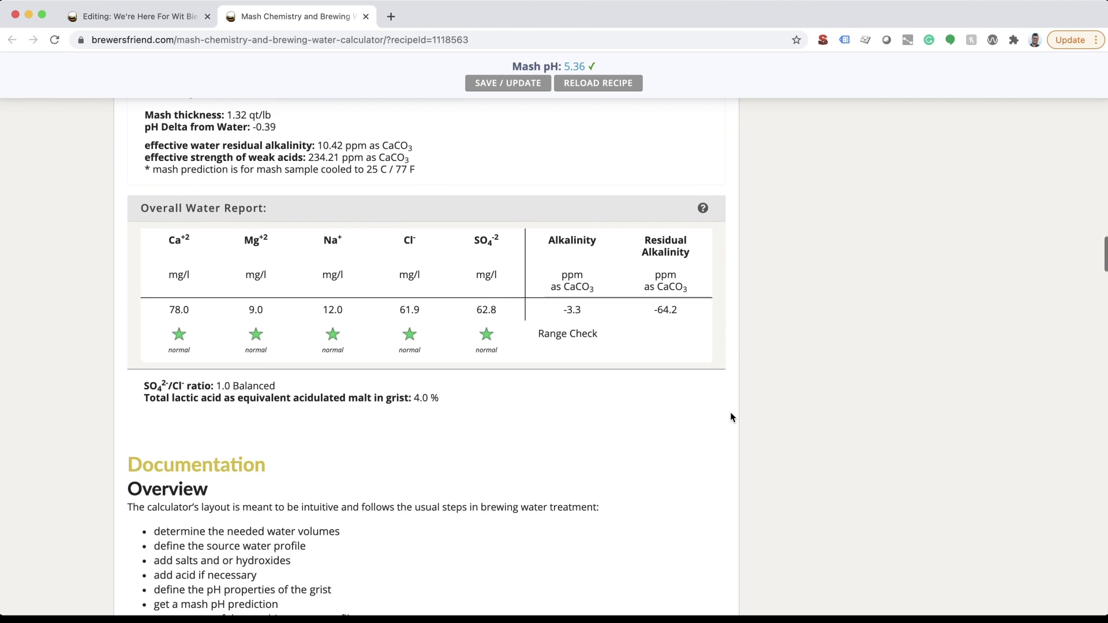
scroll(730, 413, "up", 1)
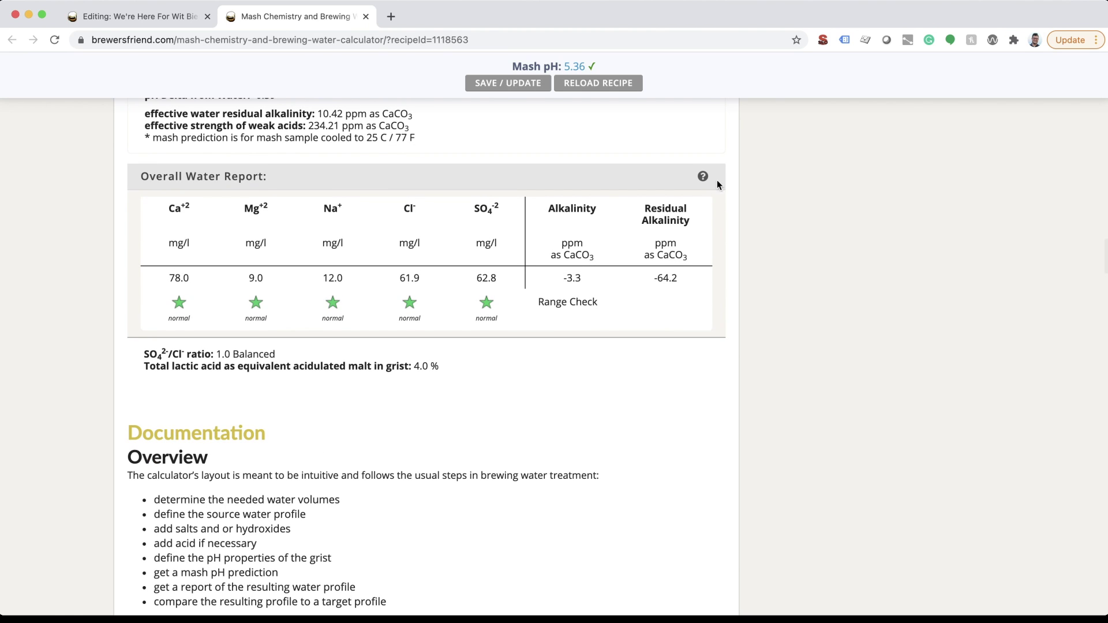
left_click(513, 85)
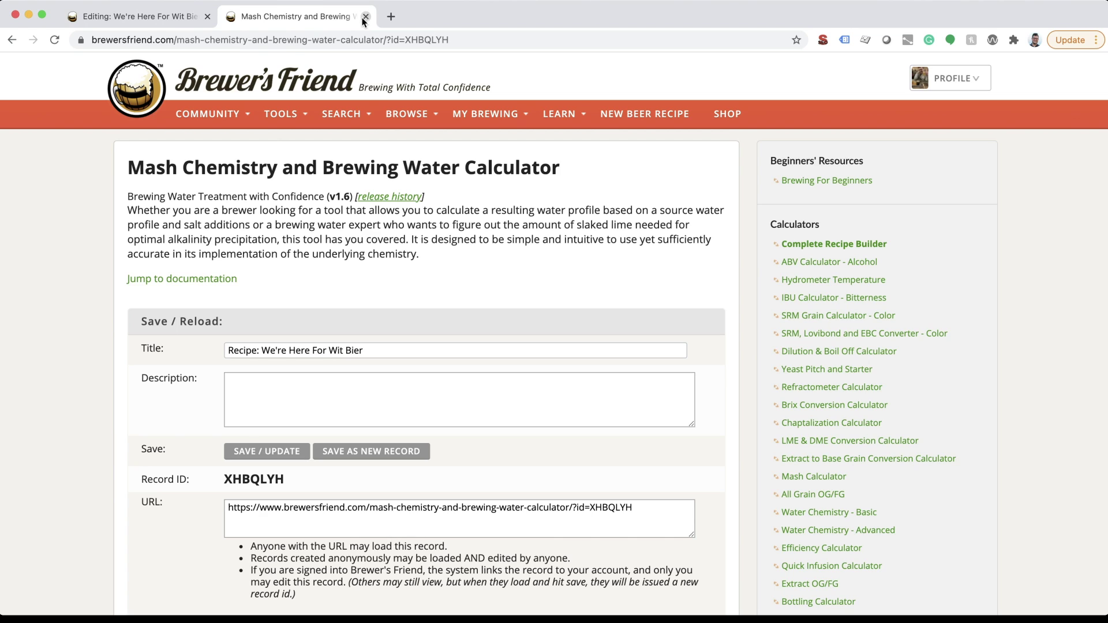
- Pull the 3 g gypsum and 3 g calcium chloride into the Wit Bier recipe and save it
left_click(366, 18)
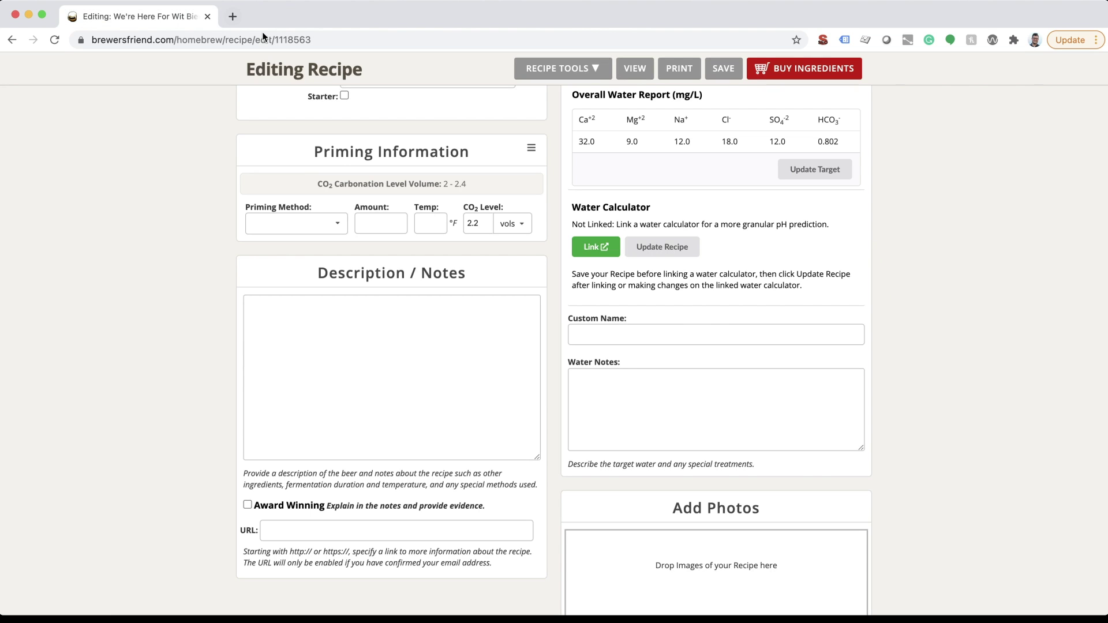
left_click(676, 248)
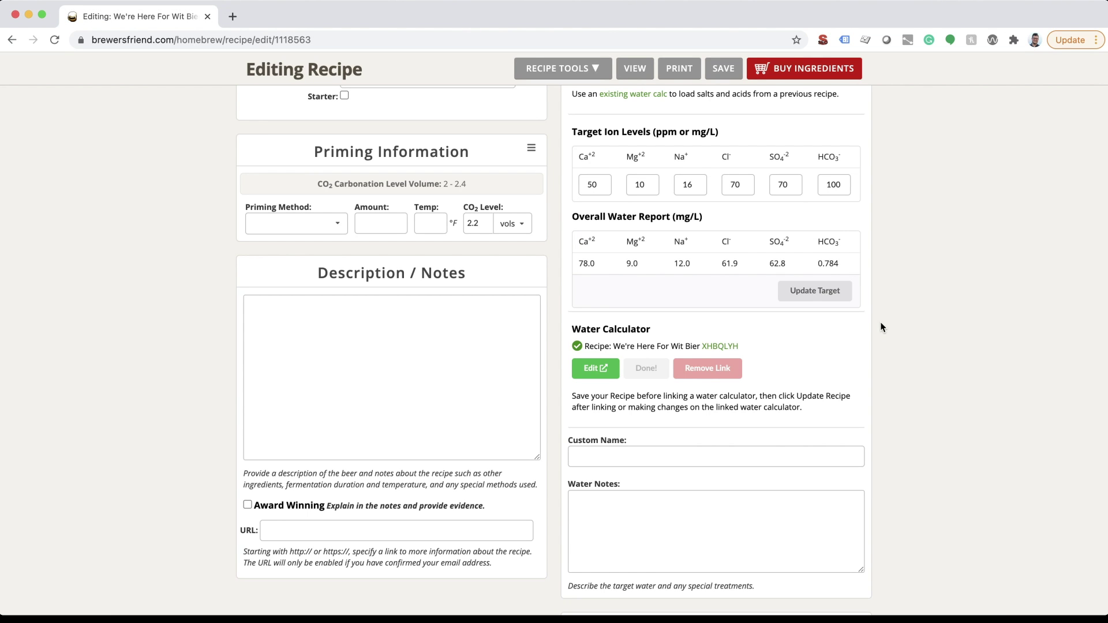
scroll(888, 358, "up", 6)
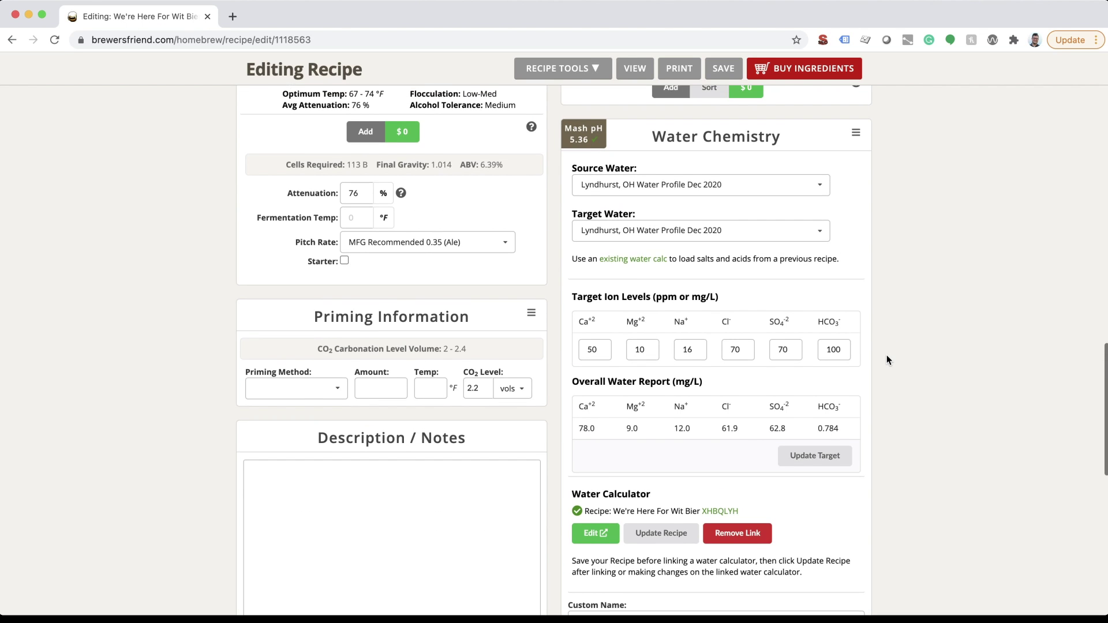
scroll(887, 356, "up", 4)
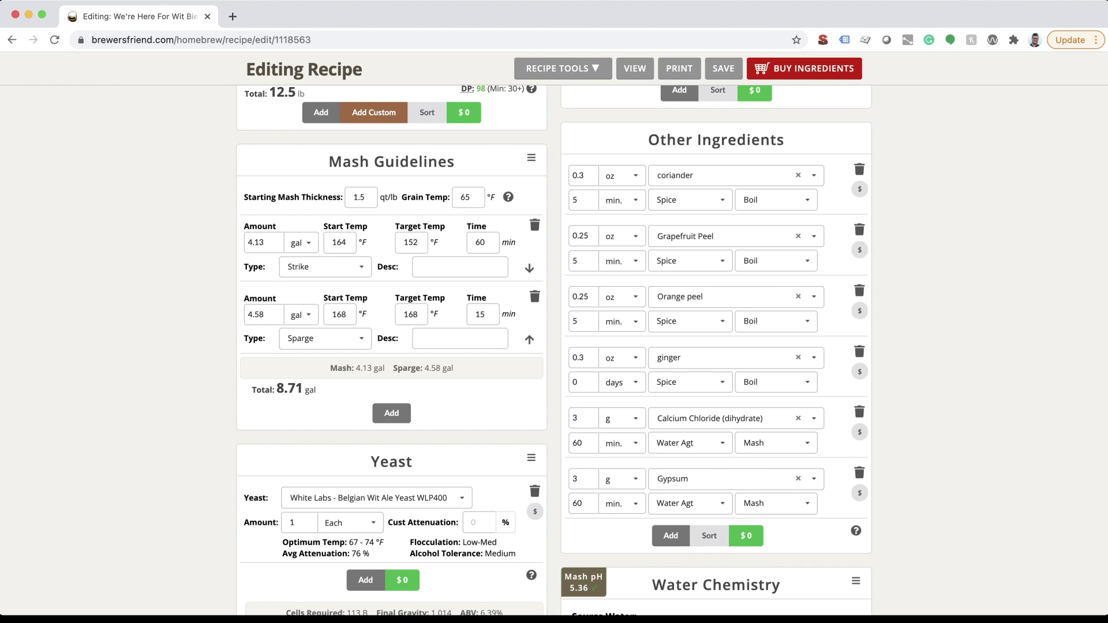
scroll(924, 279, "up", 10)
scroll(924, 278, "down", 1)
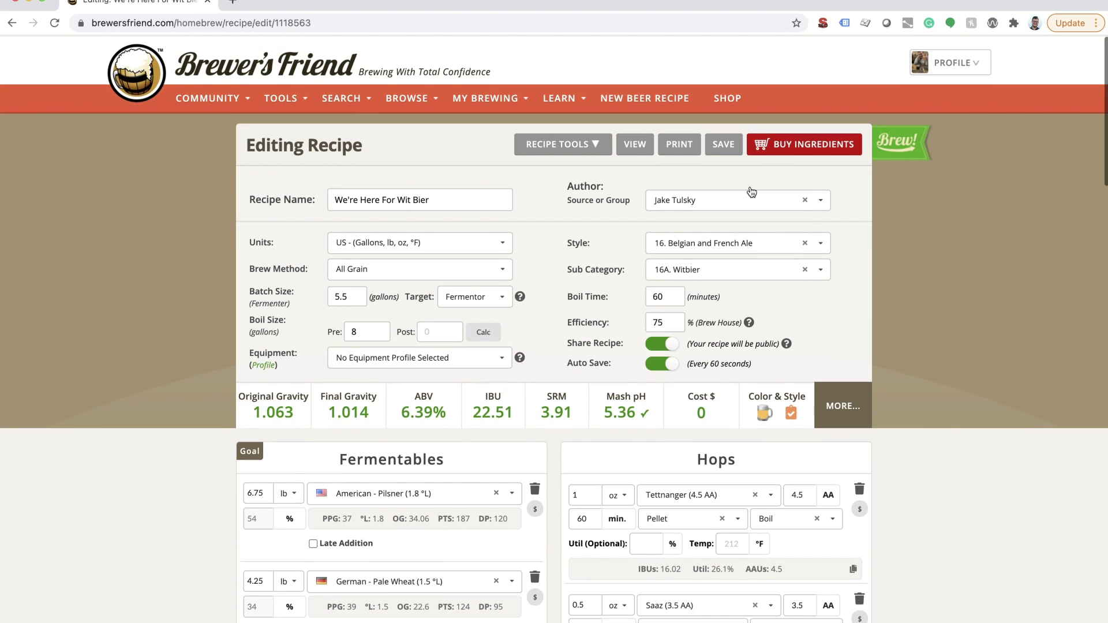
left_click(716, 159)
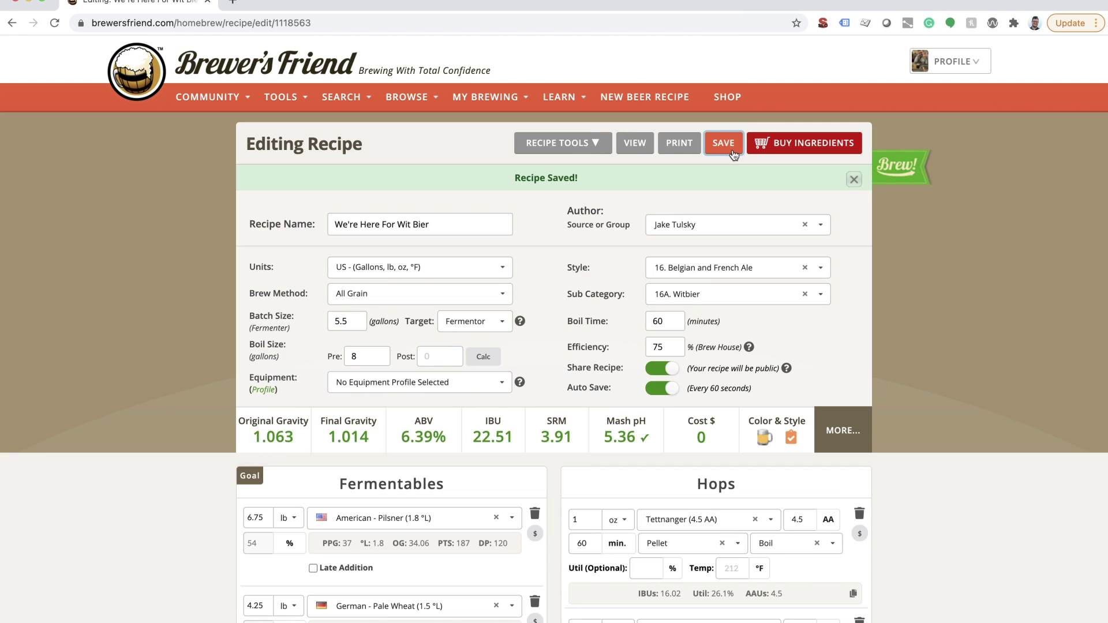